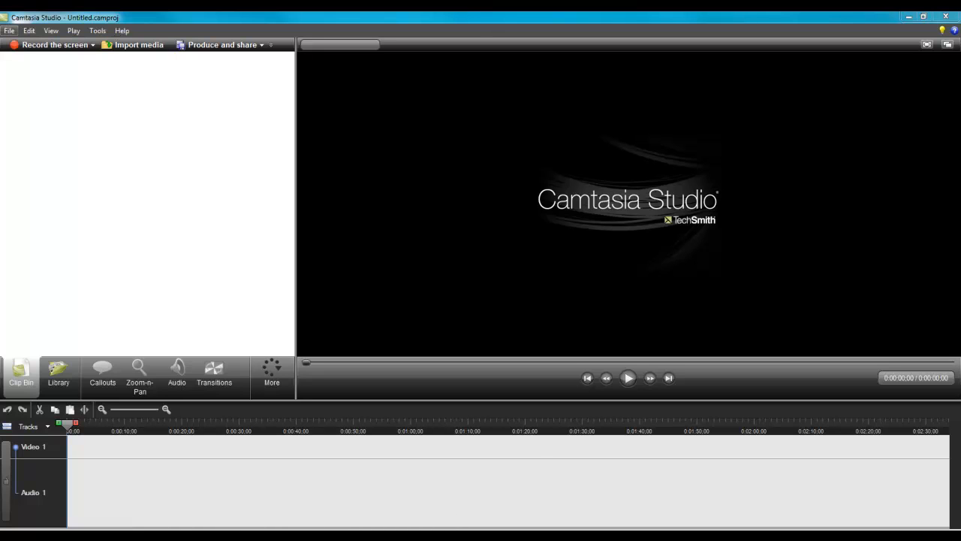
Open the recent project Template.camproj and preview its intro at about 0:00:03;15.
{"action": "left_click", "coordinate": [10, 31]}
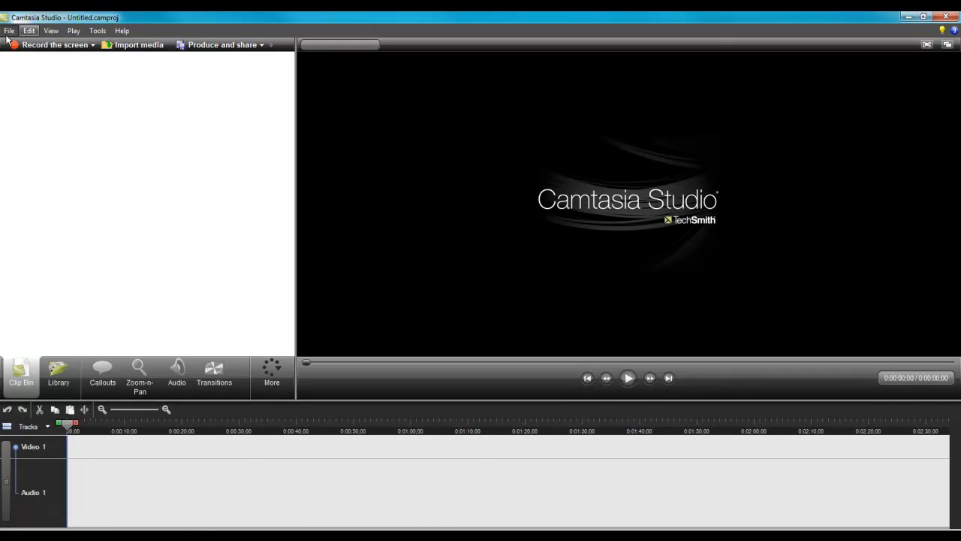
{"action": "left_click", "coordinate": [10, 31]}
{"action": "mouse_move", "coordinate": [81, 73]}
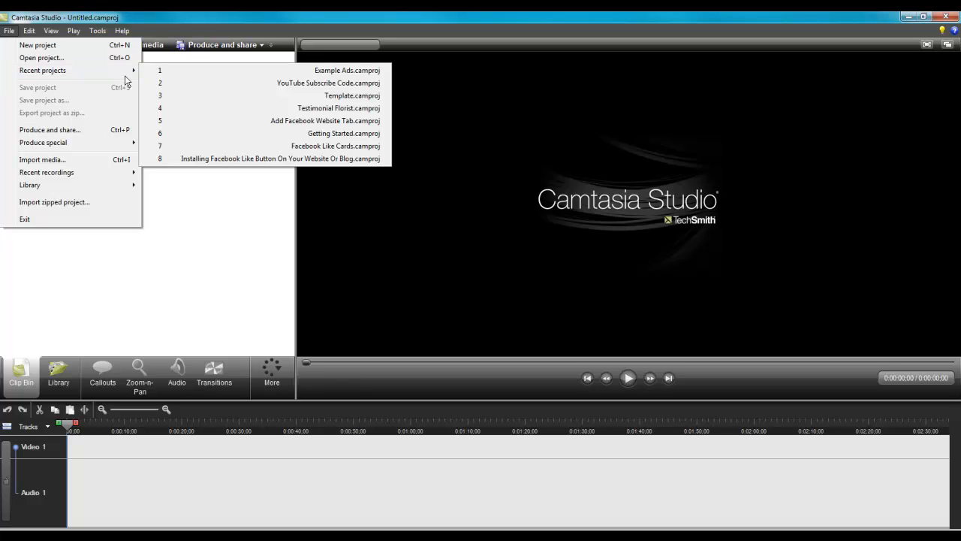
{"action": "left_click", "coordinate": [271, 97]}
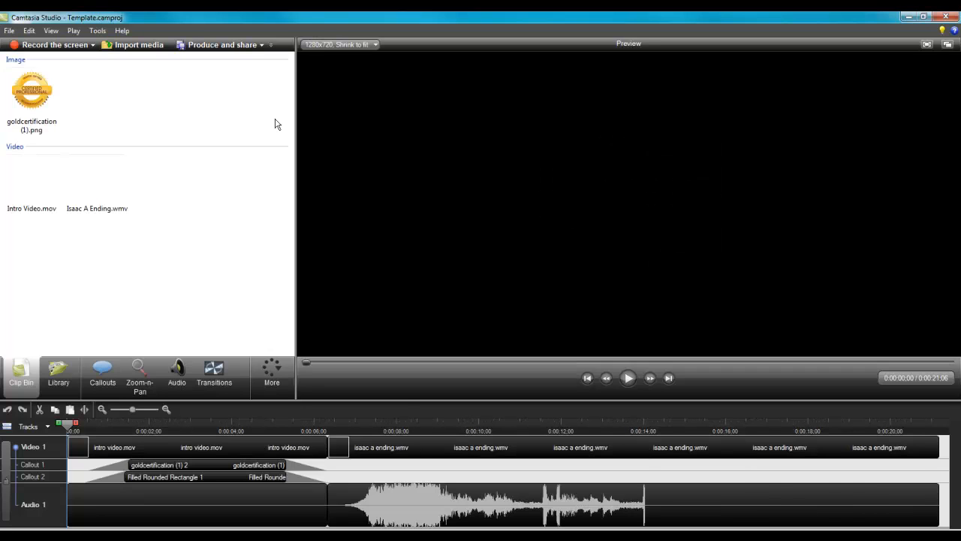
{"action": "left_click", "coordinate": [211, 426]}
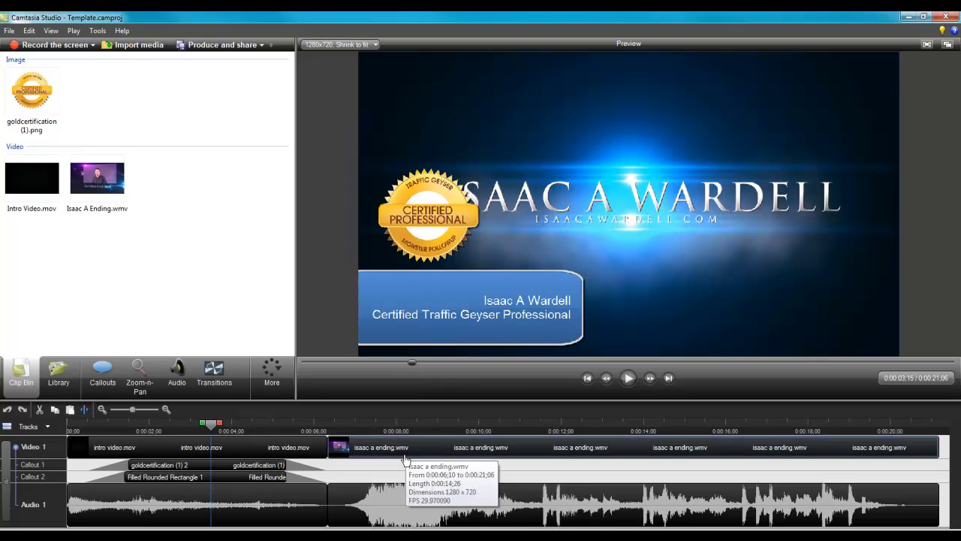
Import the capture-1 recording from the Download Your Own YouTube Videos folder inside the personal library's Video folder.
{"action": "left_click", "coordinate": [133, 47]}
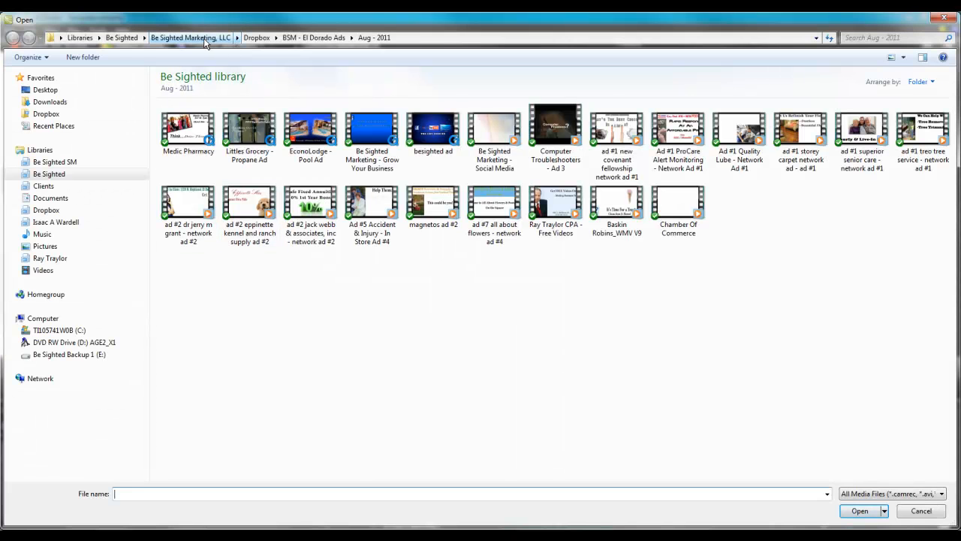
{"action": "left_click", "coordinate": [78, 222]}
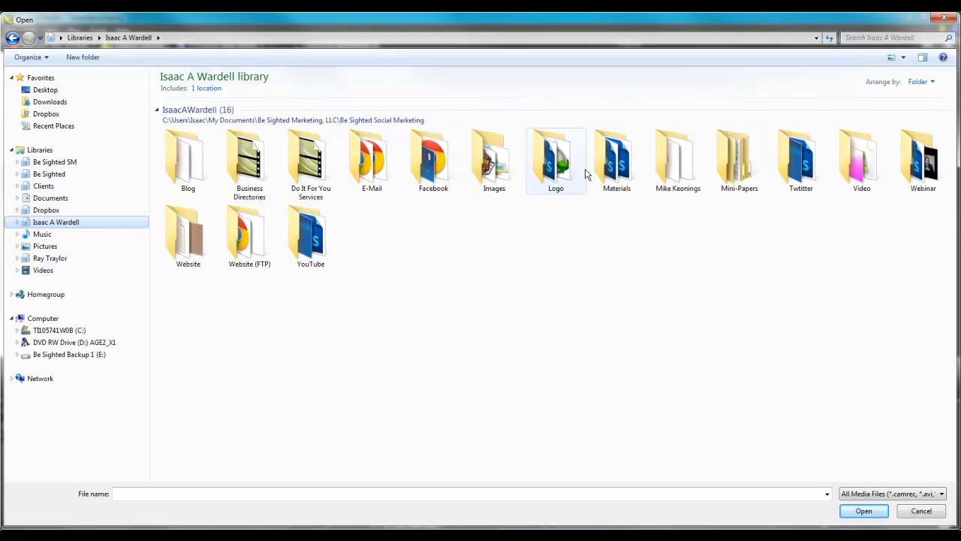
{"action": "double_click", "coordinate": [858, 161]}
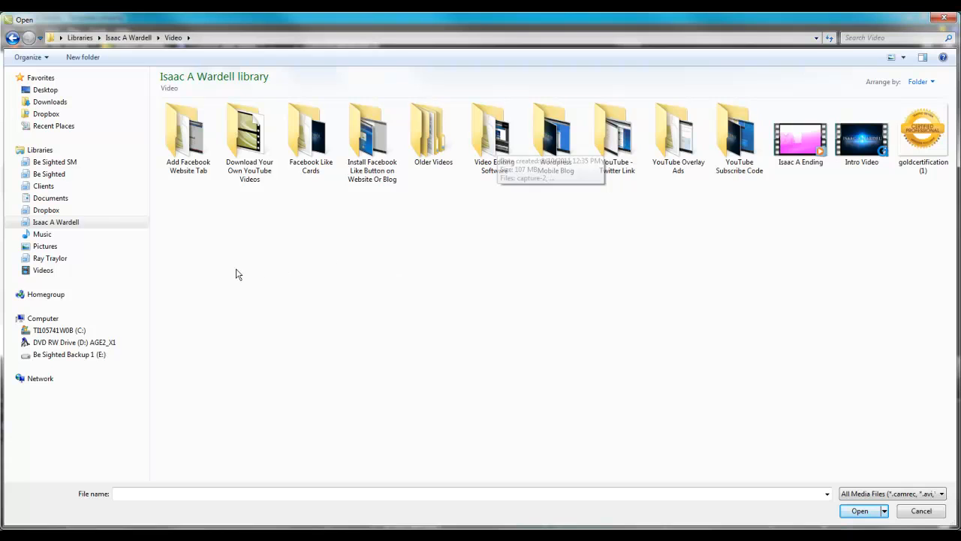
{"action": "double_click", "coordinate": [255, 149]}
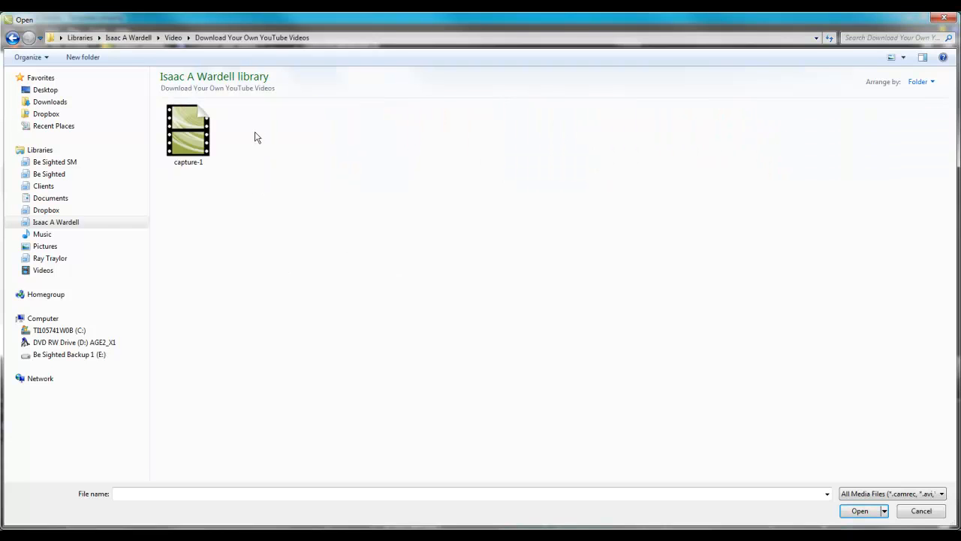
{"action": "left_click", "coordinate": [205, 139]}
{"action": "double_click", "coordinate": [205, 139]}
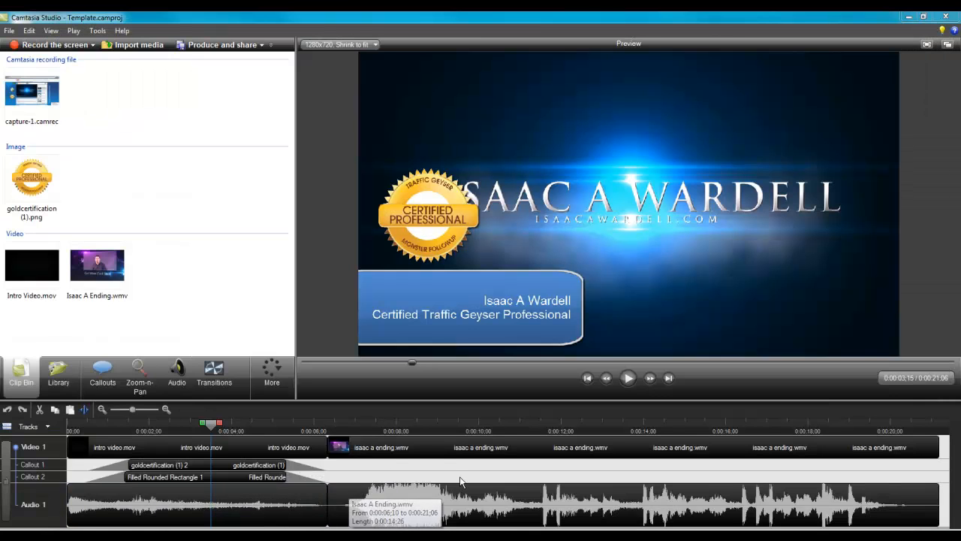
Insert capture-1.camrec between the intro and ending clips on the timeline, and slightly trim its start and end.
{"action": "left_click", "coordinate": [42, 101]}
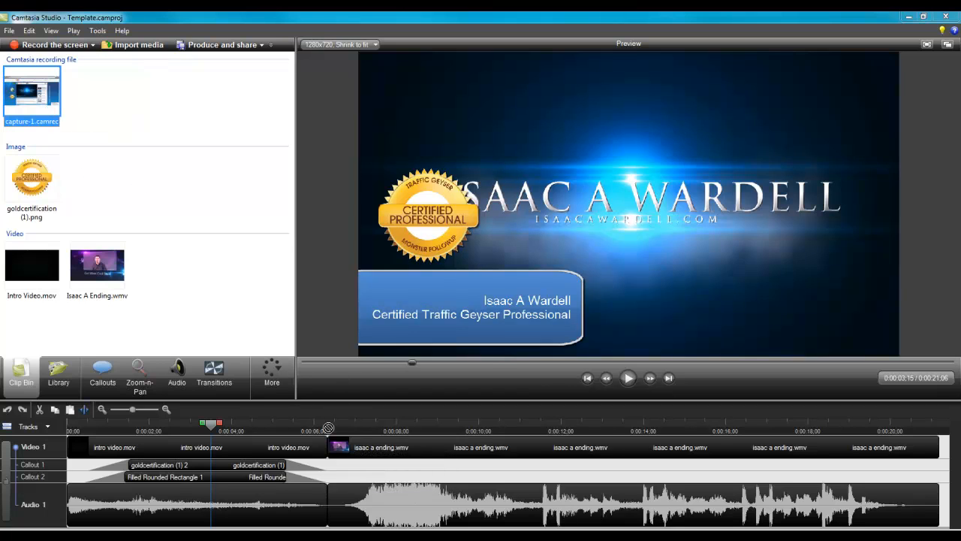
{"action": "left_click_drag", "start_coordinate": [329, 427], "coordinate": [320, 448]}
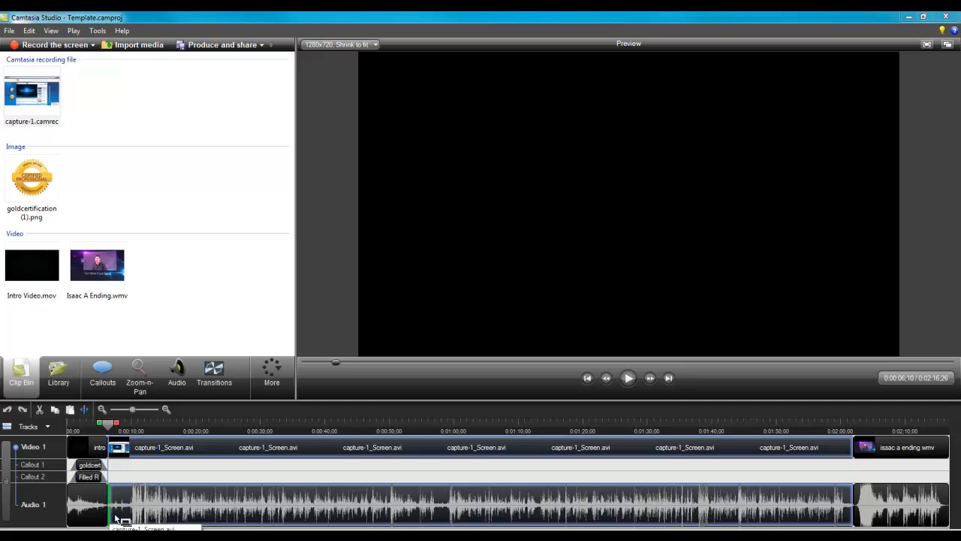
{"action": "mouse_move", "coordinate": [115, 519]}
{"action": "left_mouse_down"}
{"action": "mouse_move", "coordinate": [132, 517]}
{"action": "mouse_move", "coordinate": [111, 519]}
{"action": "left_mouse_up"}
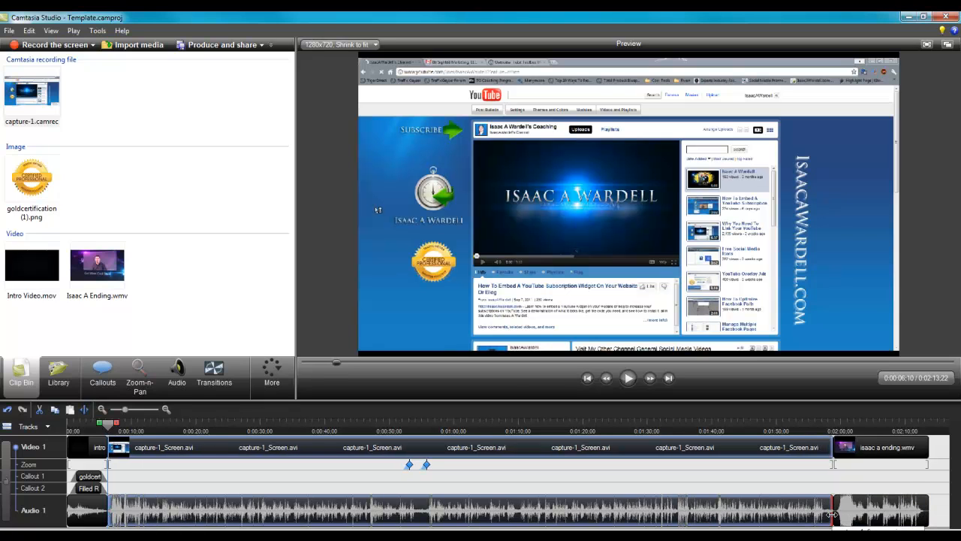
{"action": "left_click_drag", "start_coordinate": [832, 514], "coordinate": [827, 515]}
Add Fade transitions between the intro and the screen capture, and between the screen capture and the ending clip.
{"action": "left_click", "coordinate": [219, 375]}
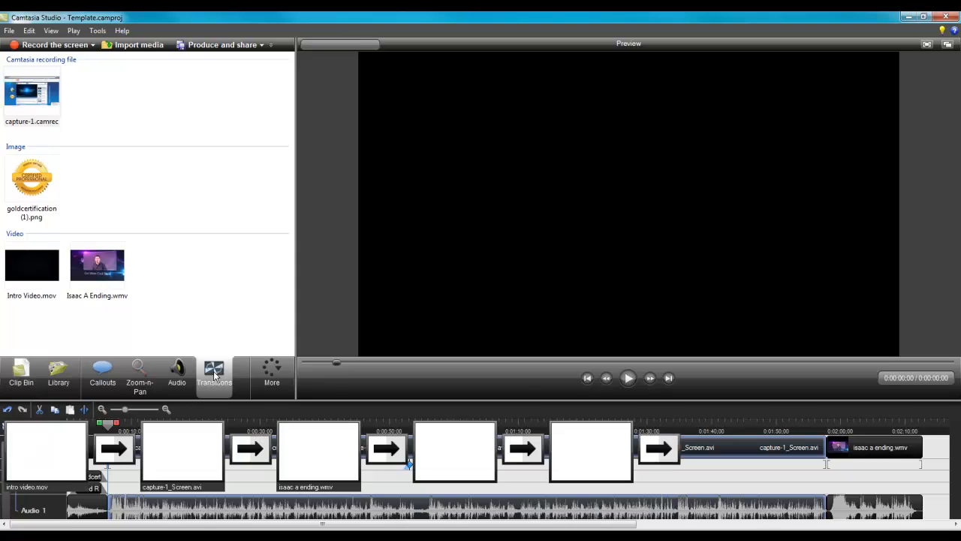
{"action": "left_click_drag", "start_coordinate": [114, 147], "coordinate": [115, 449]}
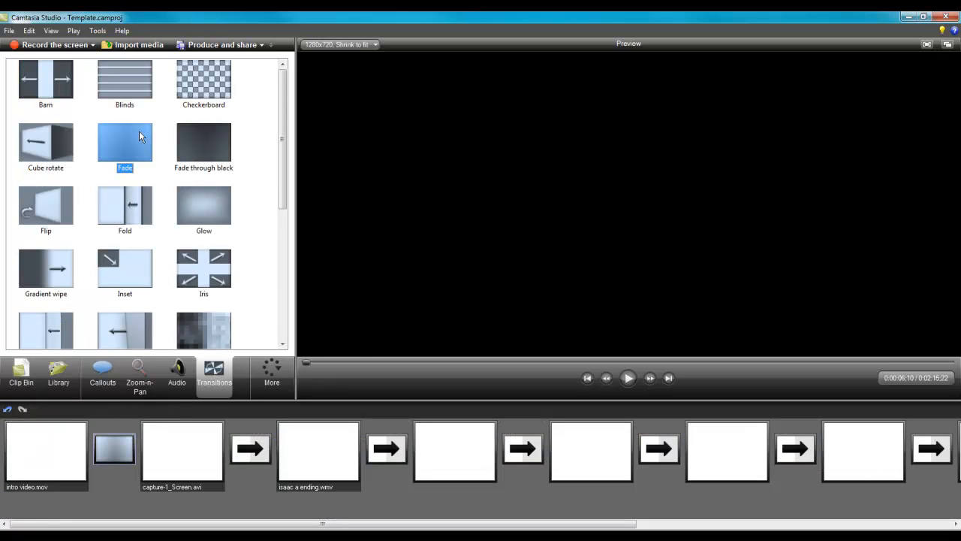
{"action": "left_click_drag", "start_coordinate": [141, 143], "coordinate": [262, 451]}
Set the duration of both Fade transitions to .5 seconds.
{"action": "right_click", "coordinate": [262, 451]}
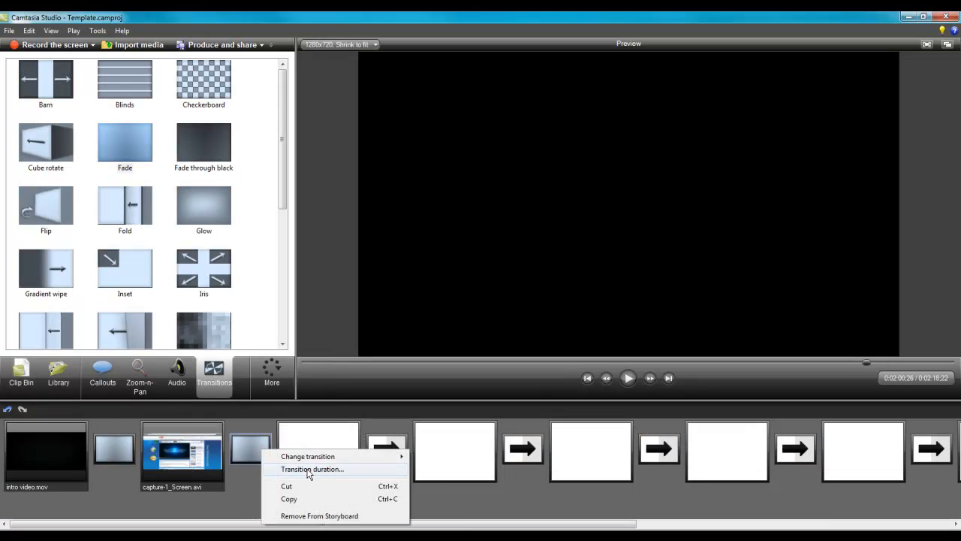
{"action": "left_click", "coordinate": [308, 469]}
{"action": "type", "text": ".5"}
{"action": "key", "text": "Return"}
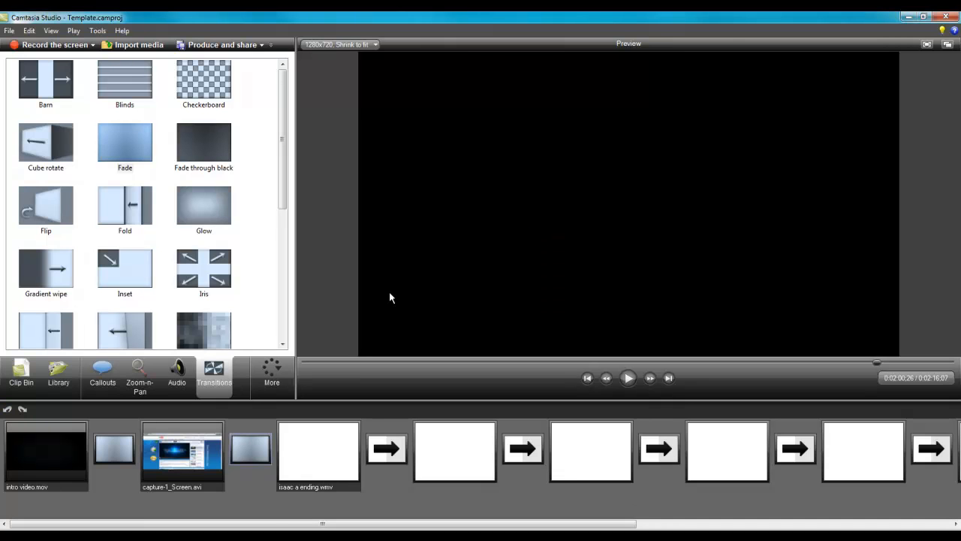
{"action": "right_click", "coordinate": [131, 443]}
{"action": "left_click", "coordinate": [174, 469]}
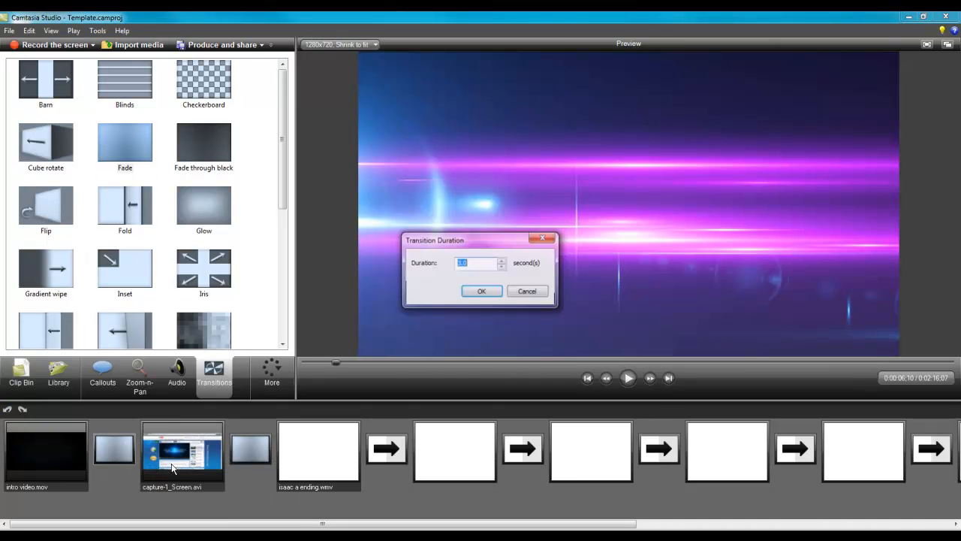
{"action": "type", "text": ".5"}
{"action": "key", "text": "Return"}
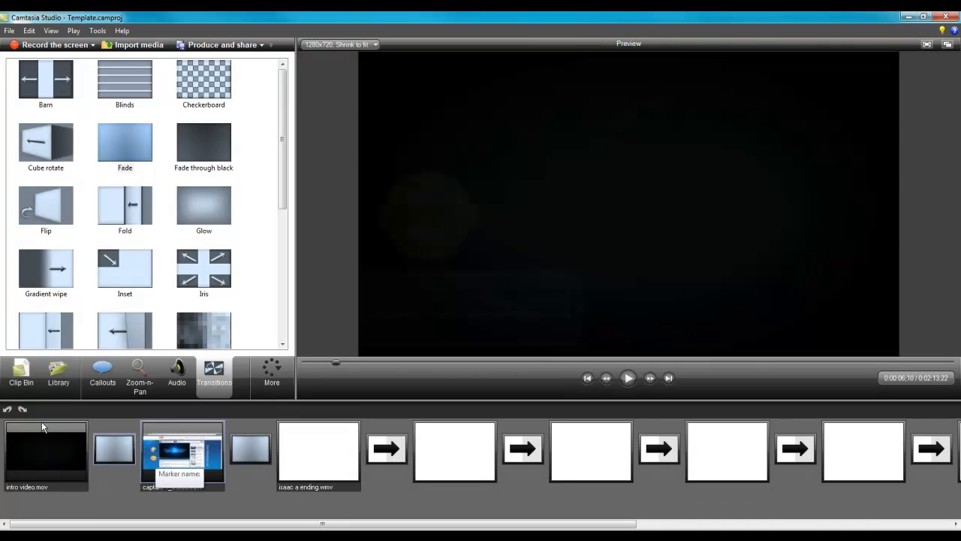
Move the certification badge and name banner callouts to the start of the screen capture, at about 0:00:06;25, and check them in the preview.
{"action": "left_click", "coordinate": [15, 385]}
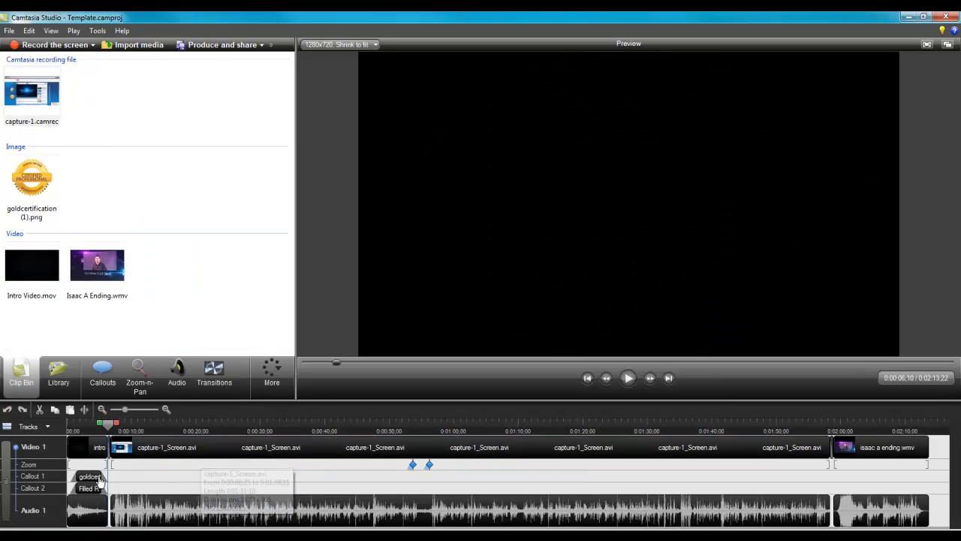
{"action": "mouse_move", "coordinate": [111, 479]}
{"action": "left_mouse_down"}
{"action": "mouse_move", "coordinate": [124, 477]}
{"action": "mouse_move", "coordinate": [118, 464]}
{"action": "left_mouse_up"}
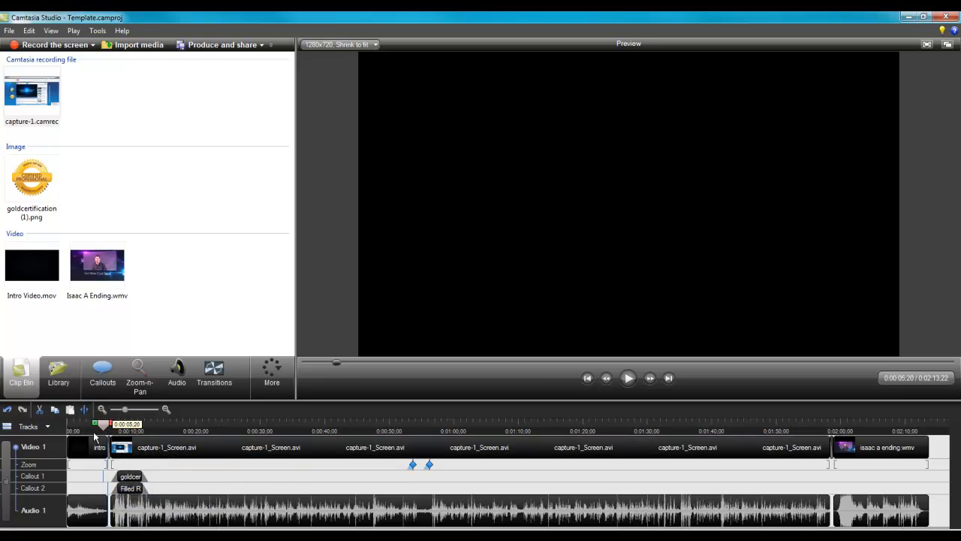
{"action": "left_click", "coordinate": [91, 432]}
{"action": "left_click", "coordinate": [111, 432]}
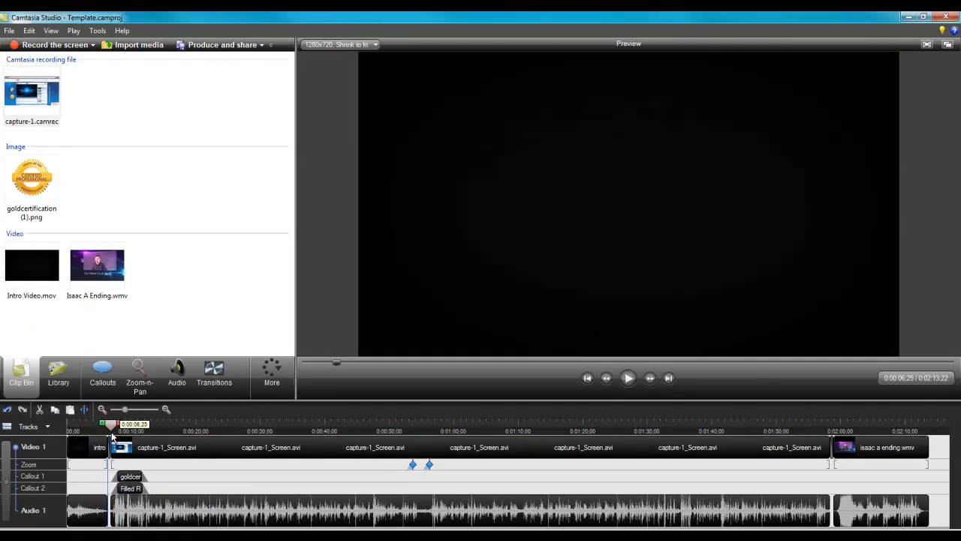
{"action": "left_click_drag", "start_coordinate": [112, 432], "coordinate": [133, 437]}
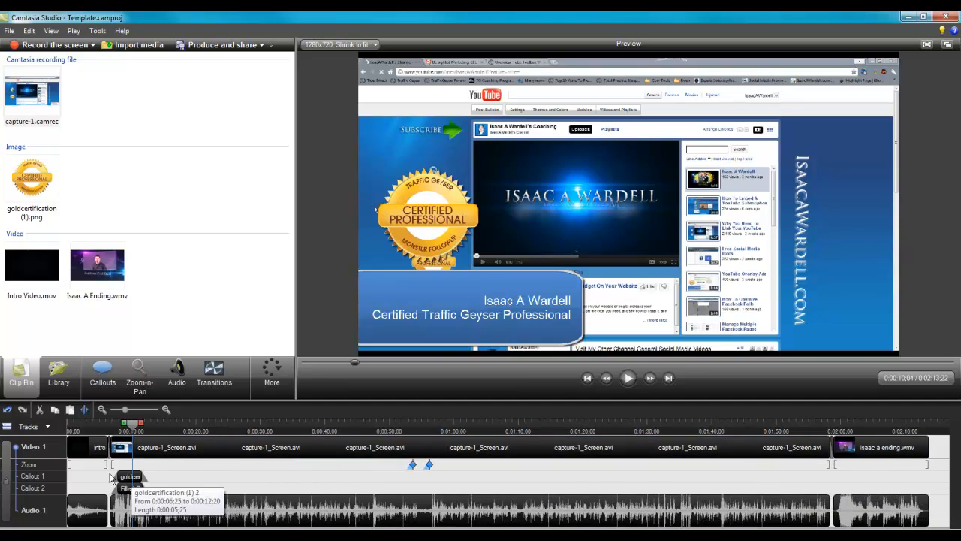
Permanently unlink Audio 1 from Video 1 and trim the end of the screen capture's video to about 0:01:46;23.
{"action": "left_click", "coordinate": [16, 448]}
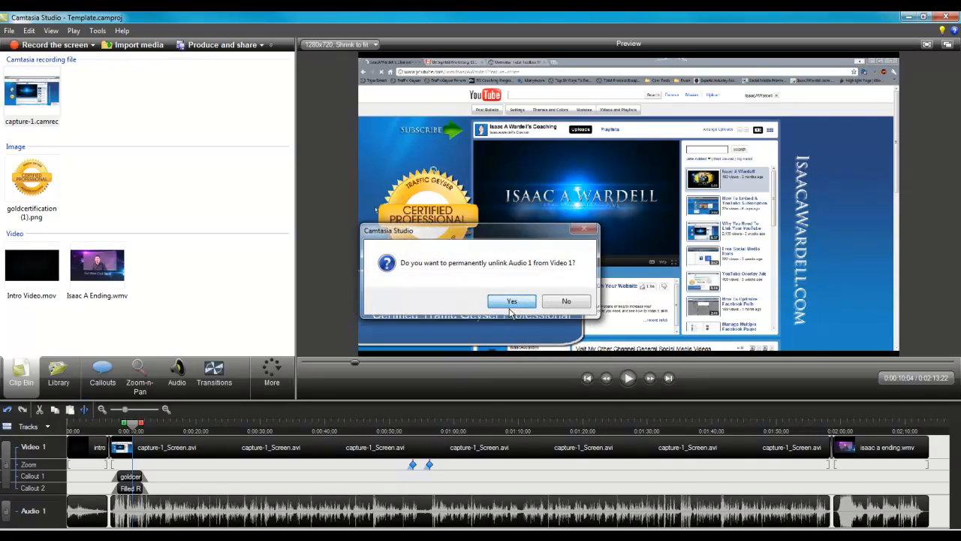
{"action": "left_click", "coordinate": [512, 301]}
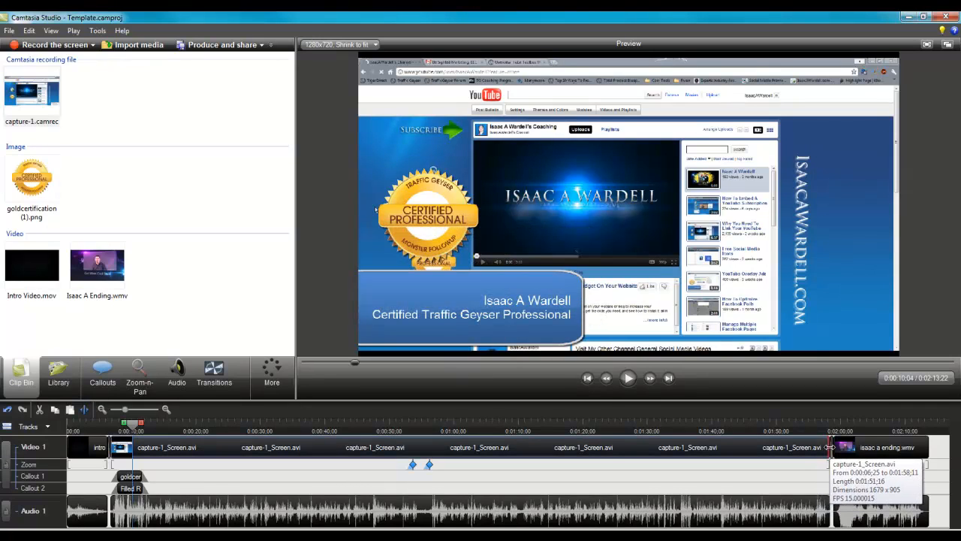
{"action": "left_click_drag", "start_coordinate": [829, 447], "coordinate": [760, 460]}
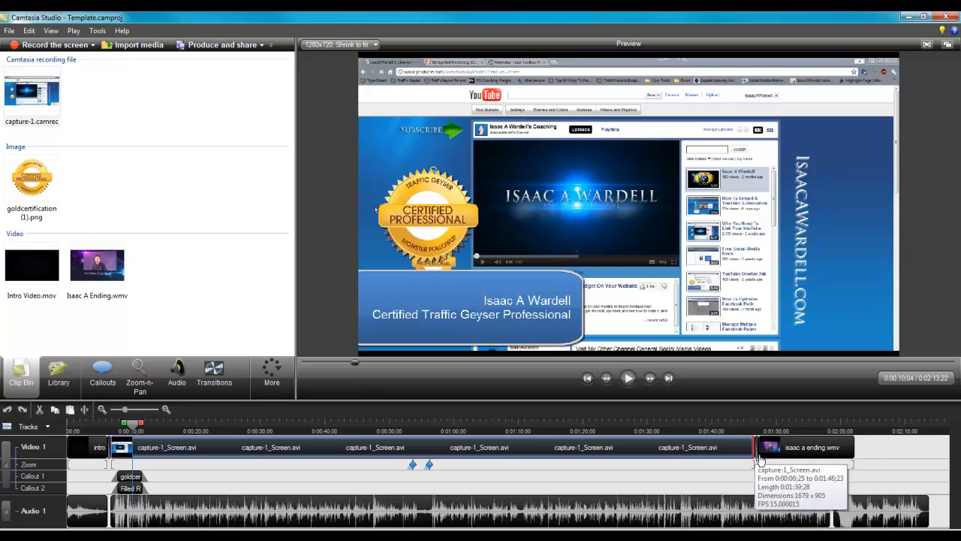
Delete the ending clip's audio, adjust the screen capture's video end to about 0:01:43;03, and check the switch to the ending clip.
{"action": "left_click", "coordinate": [869, 519]}
{"action": "key", "text": "Delete"}
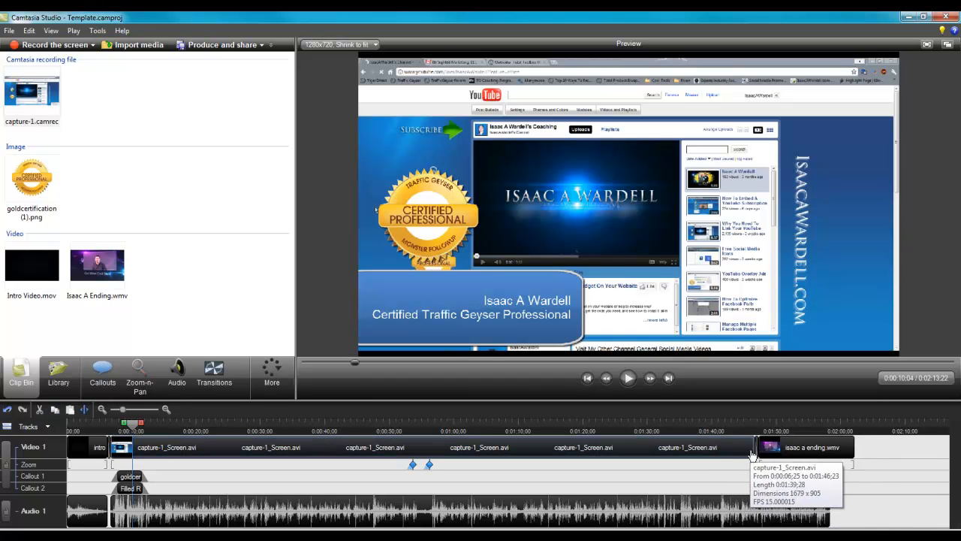
{"action": "left_click_drag", "start_coordinate": [755, 450], "coordinate": [731, 453]}
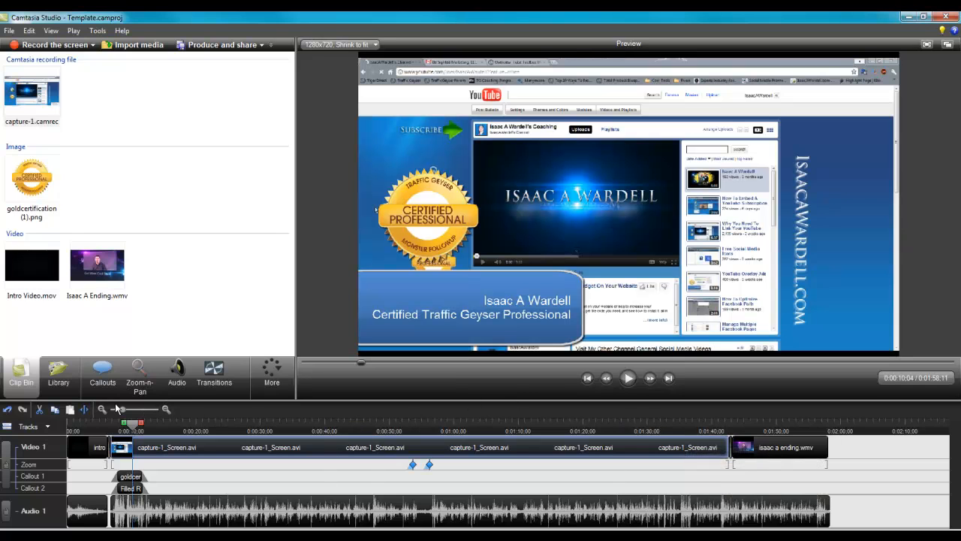
{"action": "left_click_drag", "start_coordinate": [118, 409], "coordinate": [126, 410]}
{"action": "left_click_drag", "start_coordinate": [230, 528], "coordinate": [285, 527]}
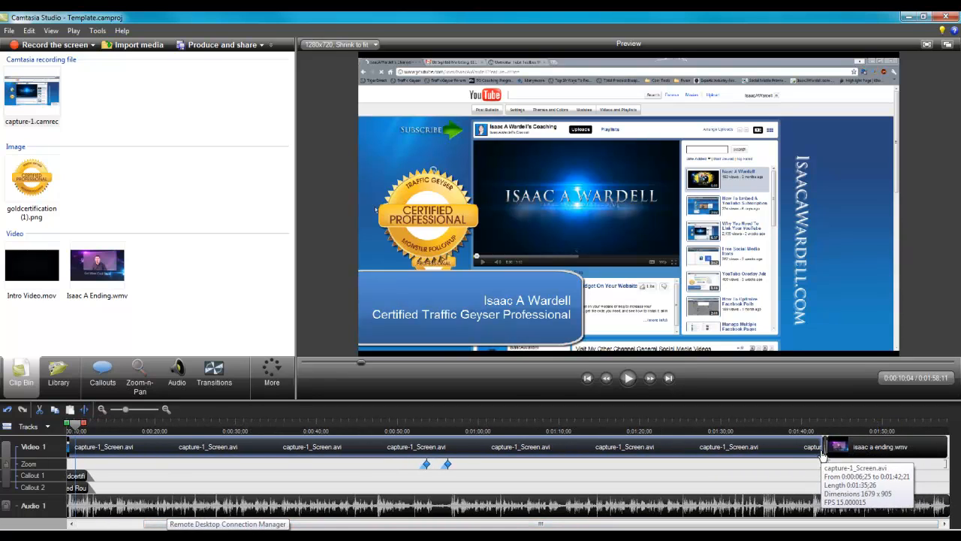
{"action": "left_click_drag", "start_coordinate": [821, 454], "coordinate": [829, 454]}
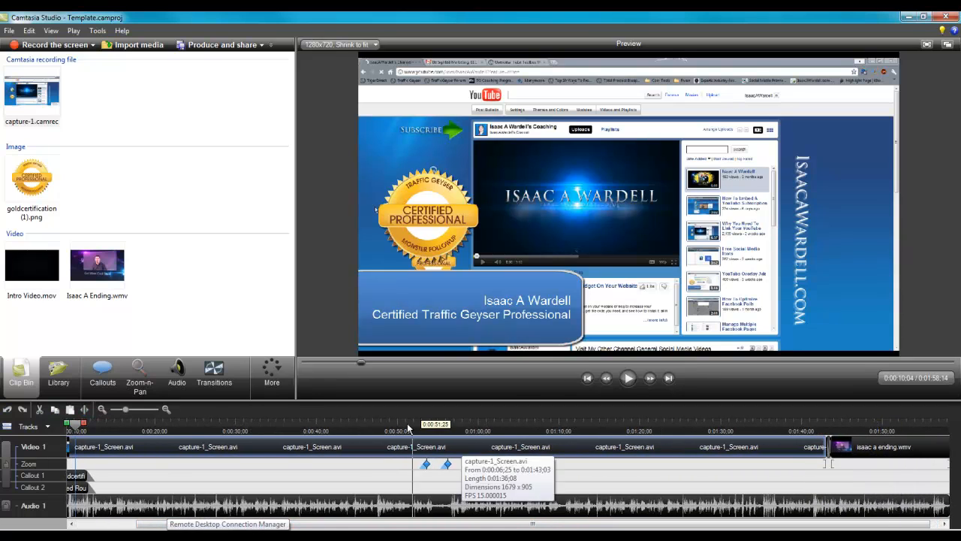
{"action": "left_click_drag", "start_coordinate": [414, 425], "coordinate": [601, 432]}
{"action": "left_click_drag", "start_coordinate": [630, 481], "coordinate": [834, 496]}
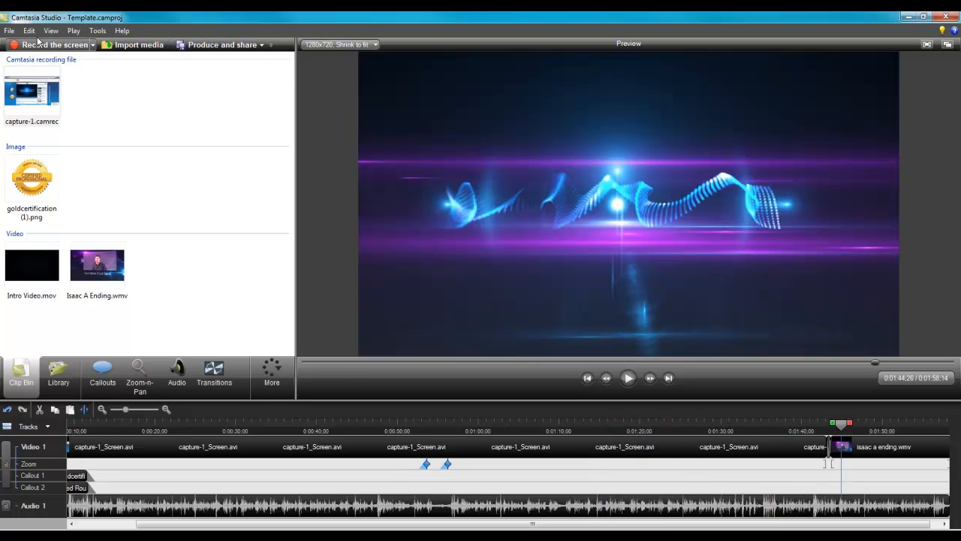
Save the project as Download Your YouTube Videos in the Download Your Own YouTube Videos folder.
{"action": "left_click", "coordinate": [9, 30]}
{"action": "left_click", "coordinate": [73, 104]}
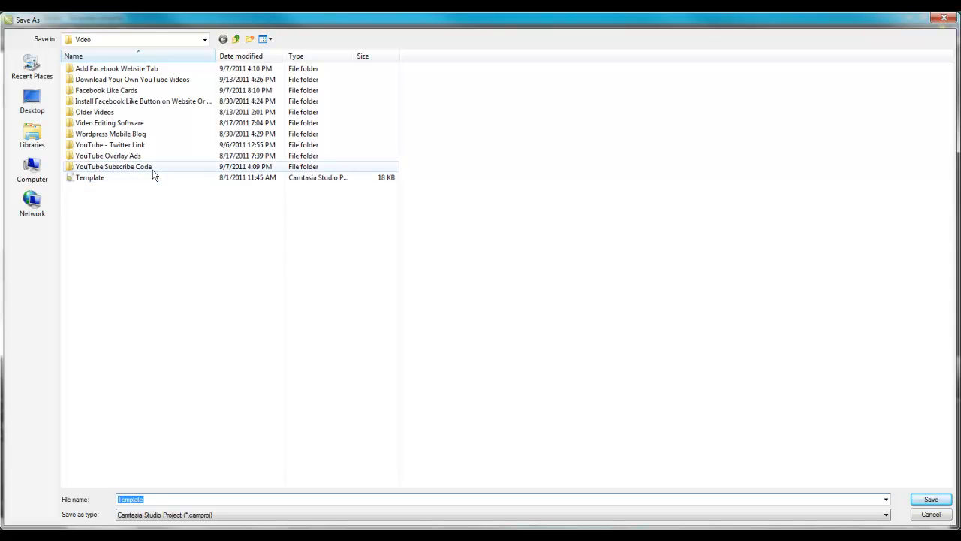
{"action": "double_click", "coordinate": [143, 79]}
{"action": "double_click", "coordinate": [163, 500]}
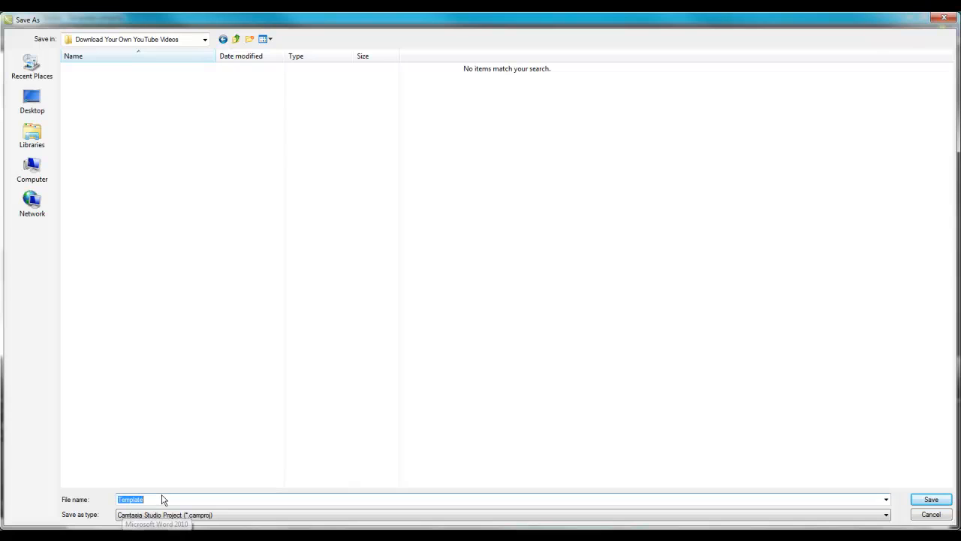
{"action": "type", "text": "D"}
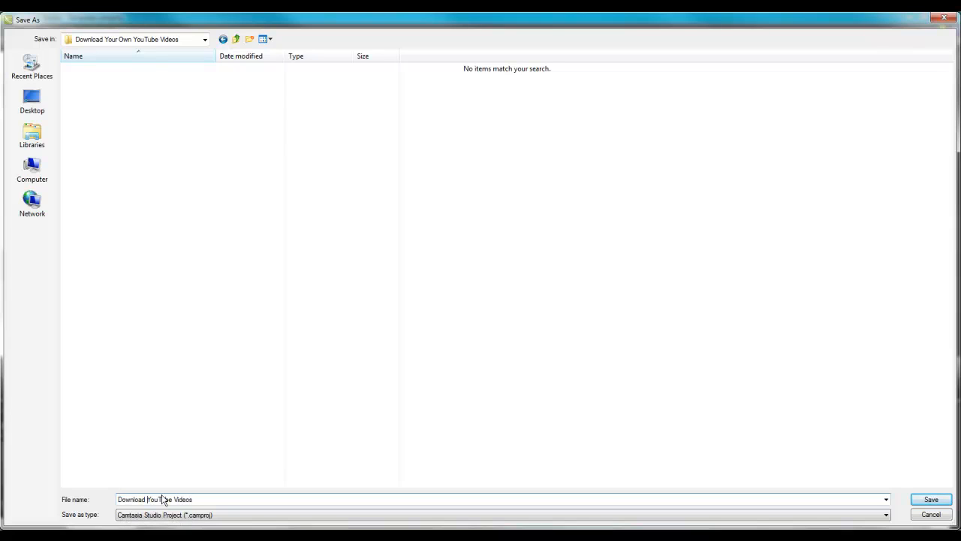
{"action": "type", "text": "Your"}
{"action": "left_click", "coordinate": [931, 499]}
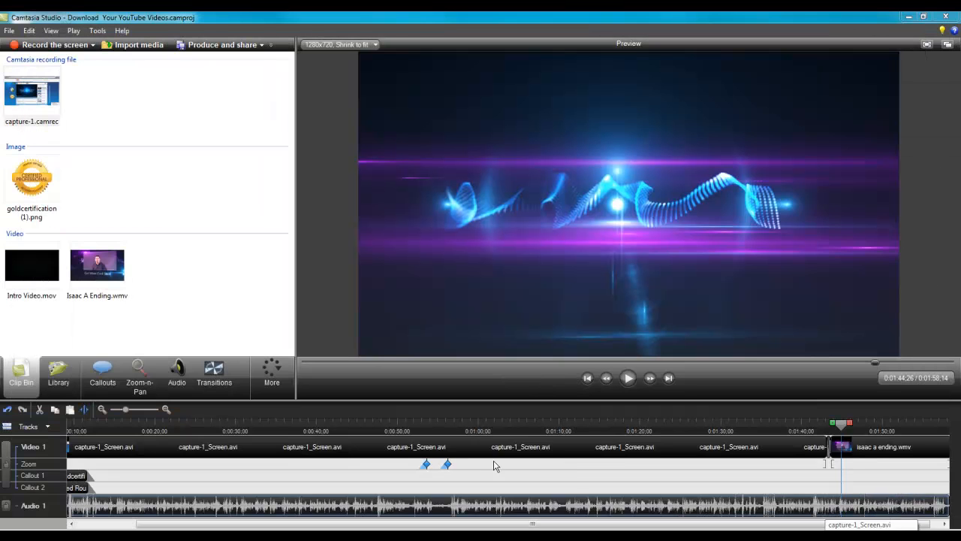
Start producing the video with the CD production preset and continue to the output file settings.
{"action": "left_click", "coordinate": [262, 46]}
{"action": "left_click", "coordinate": [263, 62]}
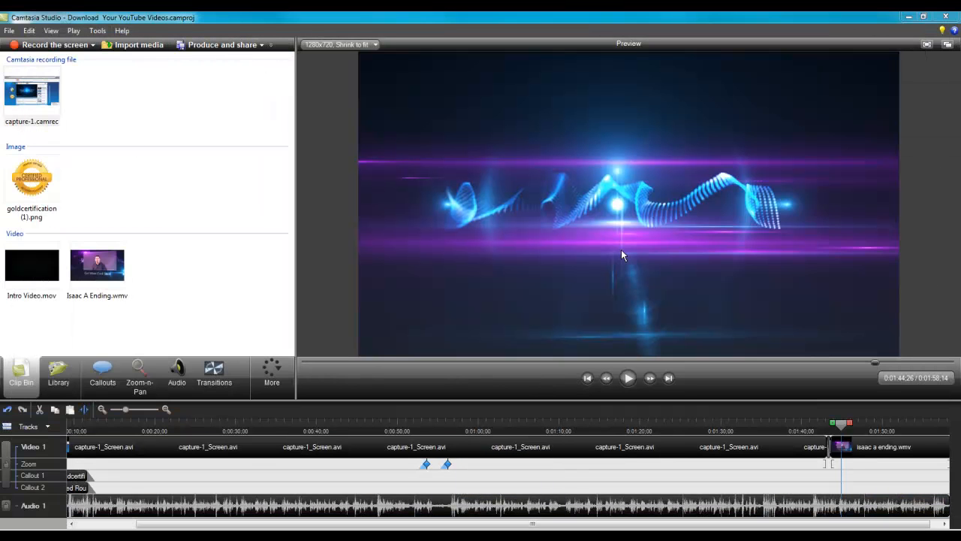
{"action": "left_click", "coordinate": [534, 158]}
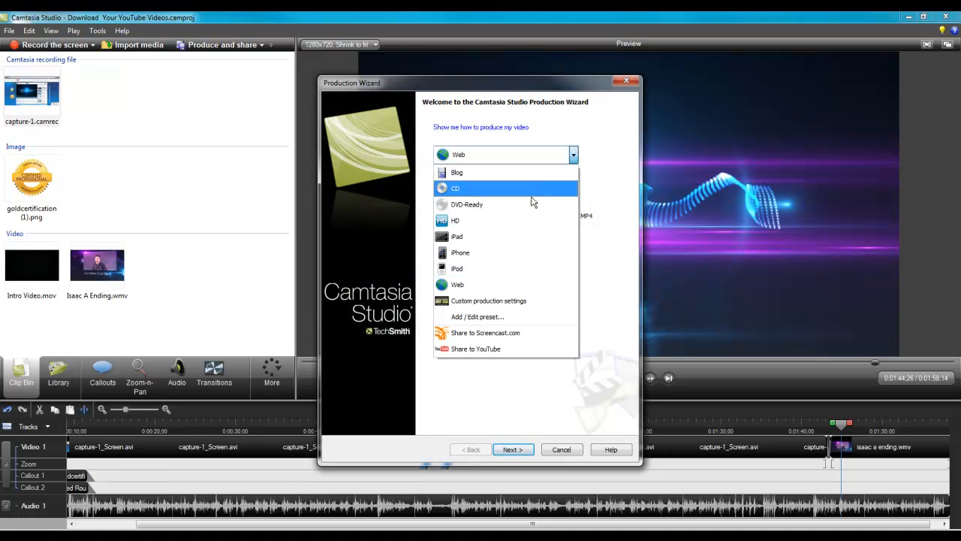
{"action": "left_click", "coordinate": [544, 188]}
{"action": "left_click", "coordinate": [514, 449]}
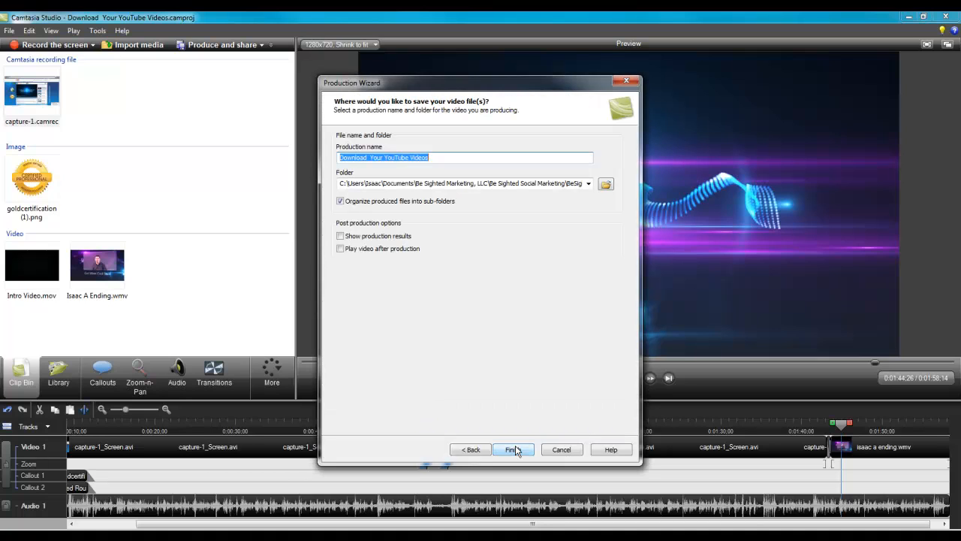
Turn off organizing produced files into sub-folders and set the MP4's output location to the Download Your Own YouTube Videos folder inside Video.
{"action": "left_click", "coordinate": [416, 201]}
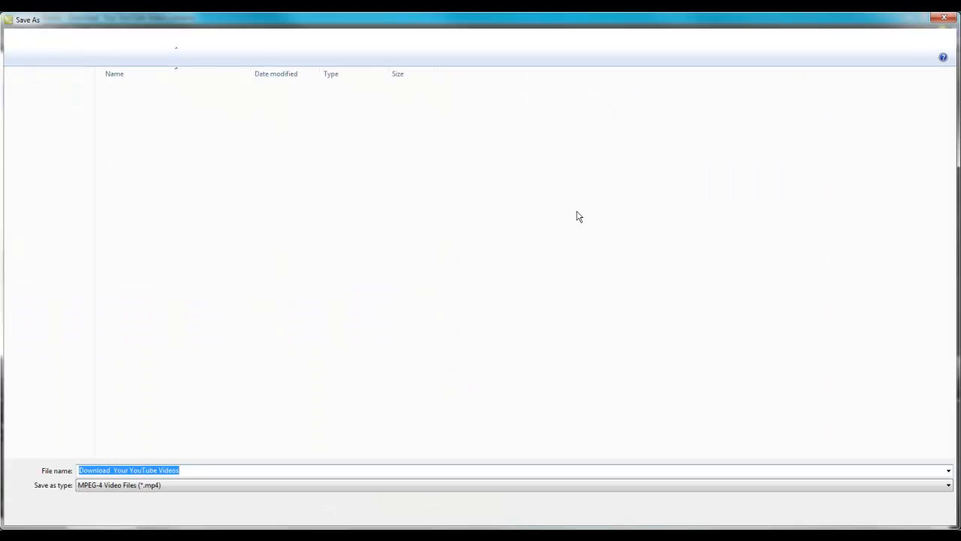
{"action": "left_click", "coordinate": [63, 224]}
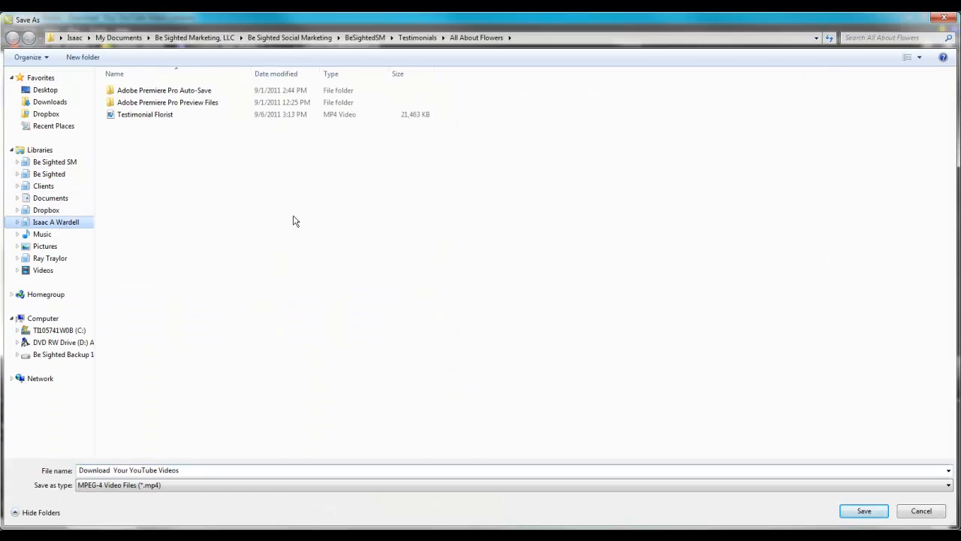
{"action": "left_click", "coordinate": [807, 180]}
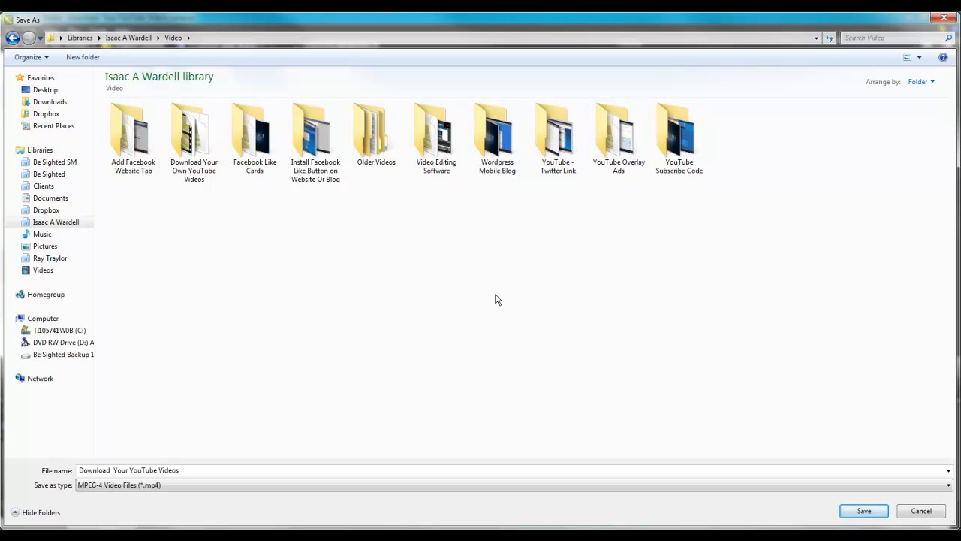
{"action": "double_click", "coordinate": [208, 147]}
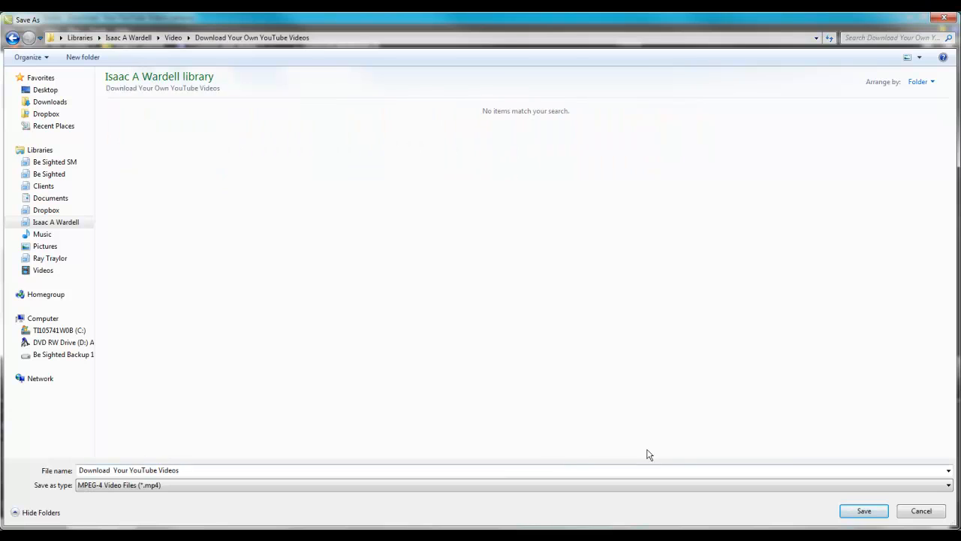
{"action": "left_click", "coordinate": [860, 510]}
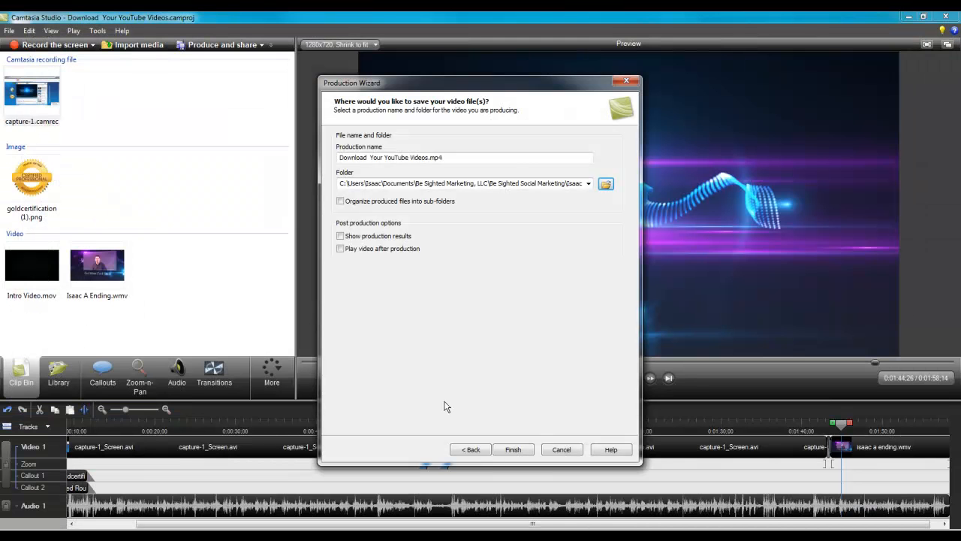